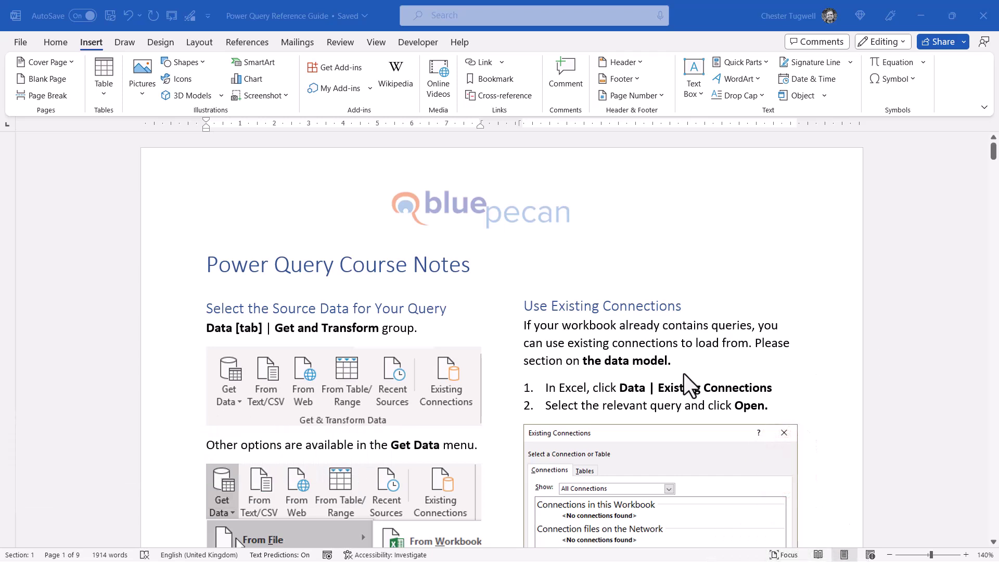
Select the words "the data model" in the Use Existing Connections paragraph on page 1.
left_click(600, 362)
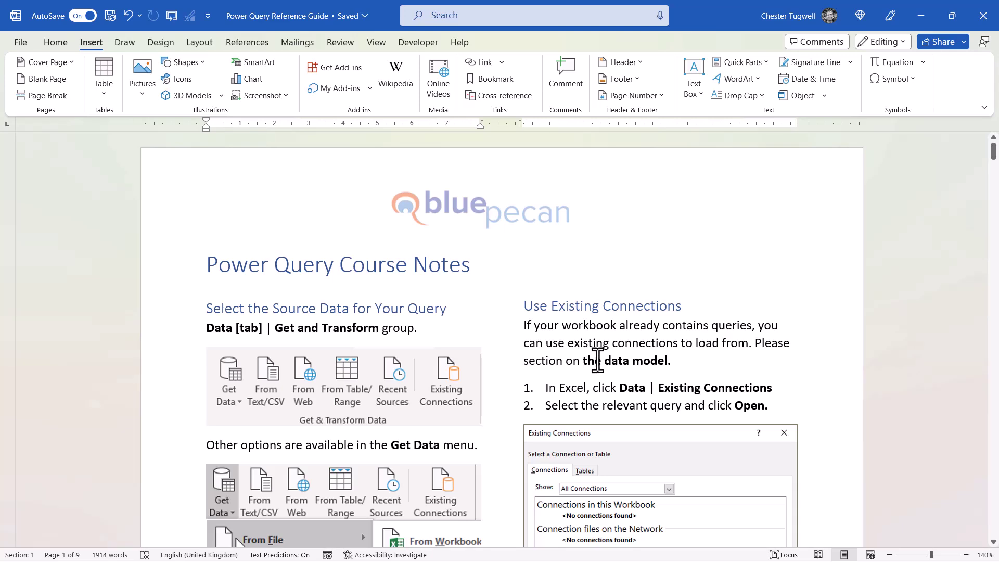
left_click_drag(598, 362, 645, 367)
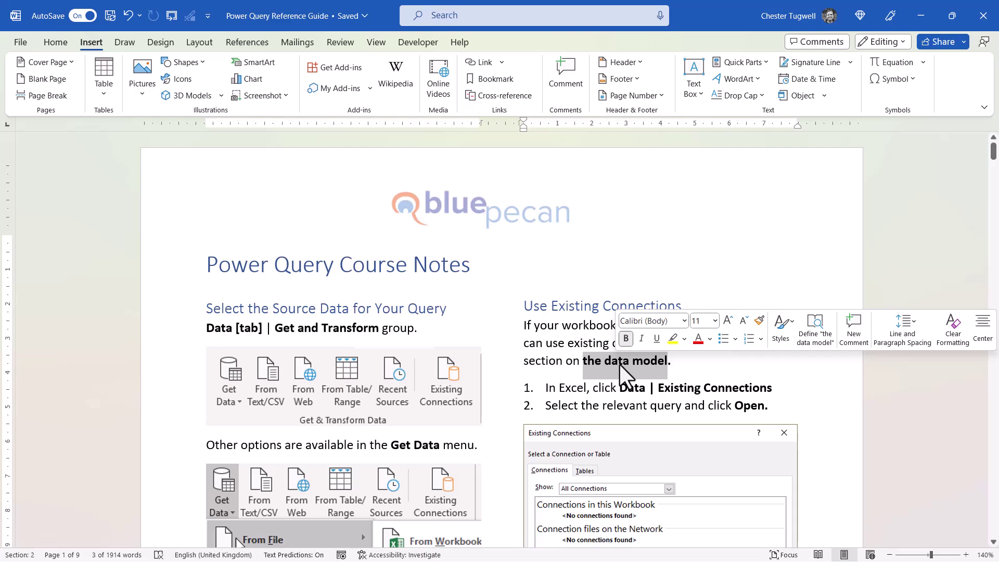
Scroll down to page 3 and place the cursor before "The Data Model is Power Pivot.".
scroll(531, 374, "down", 15)
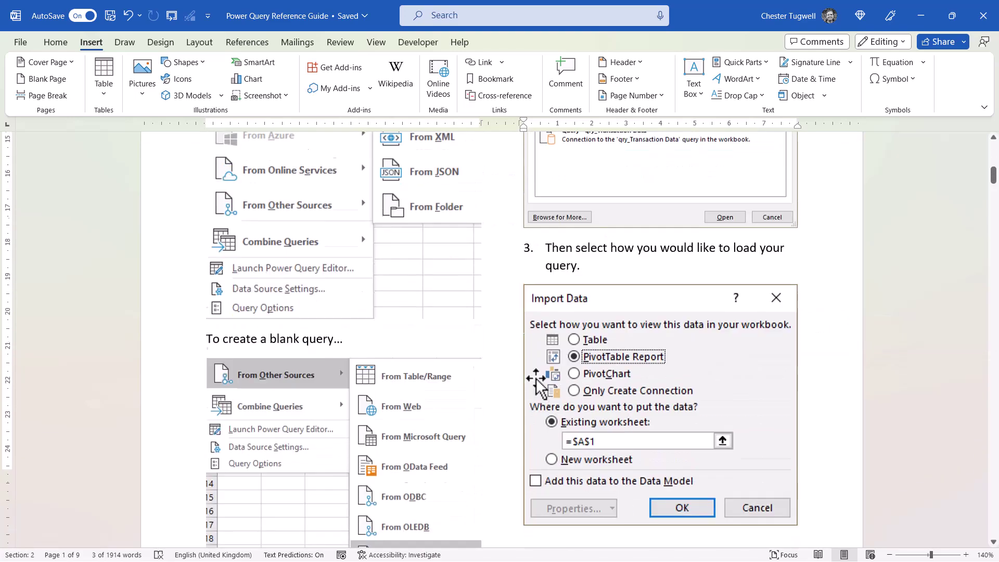
scroll(537, 385, "down", 10)
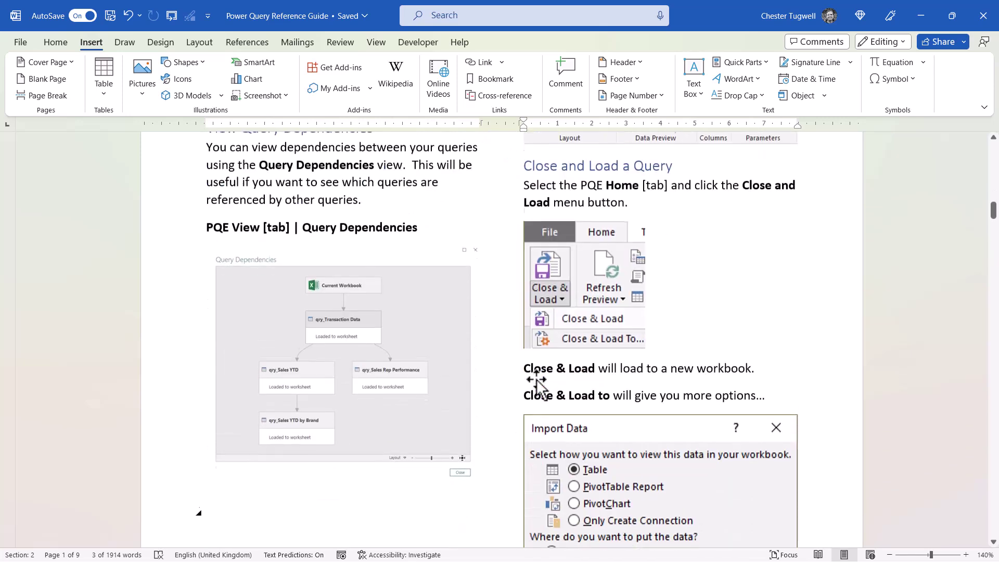
scroll(537, 386, "down", 10)
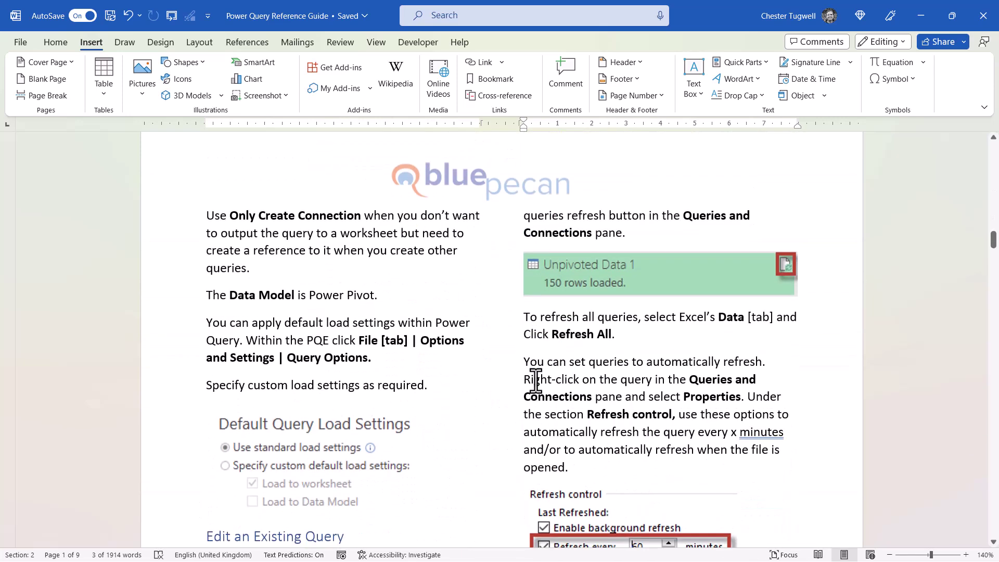
left_click(207, 298)
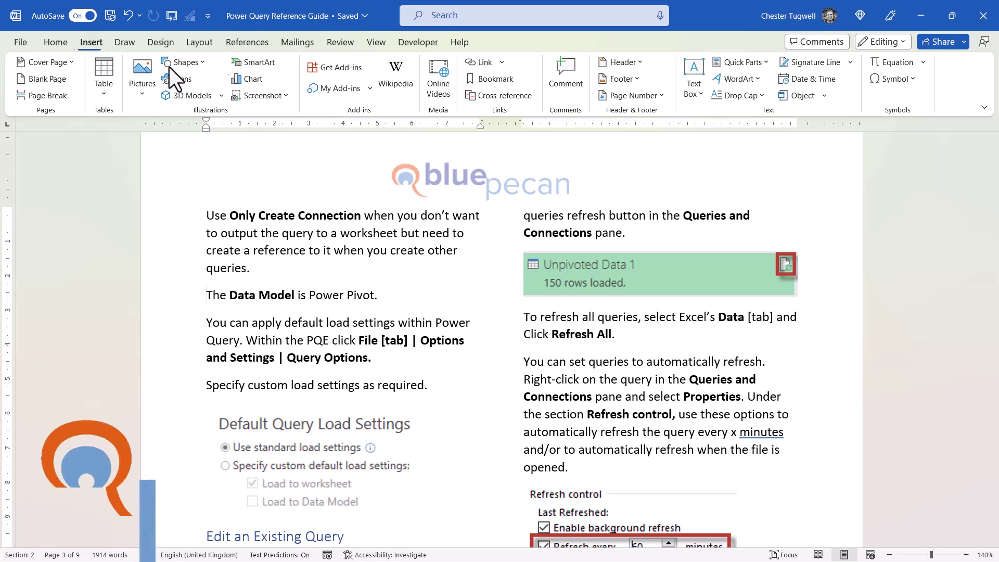
Add a bookmark named dm at the start of the Data Model paragraph.
left_click(490, 83)
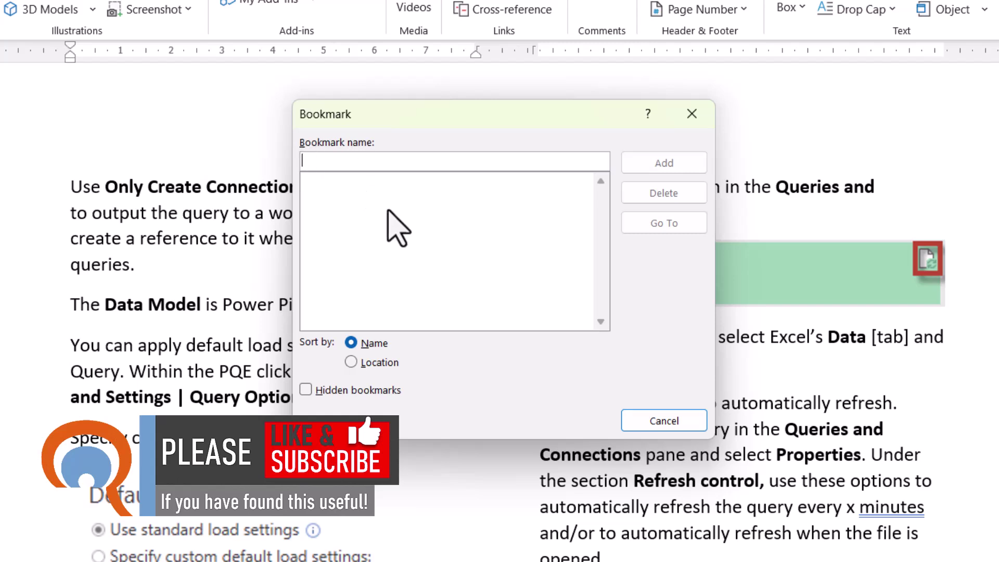
type("dm")
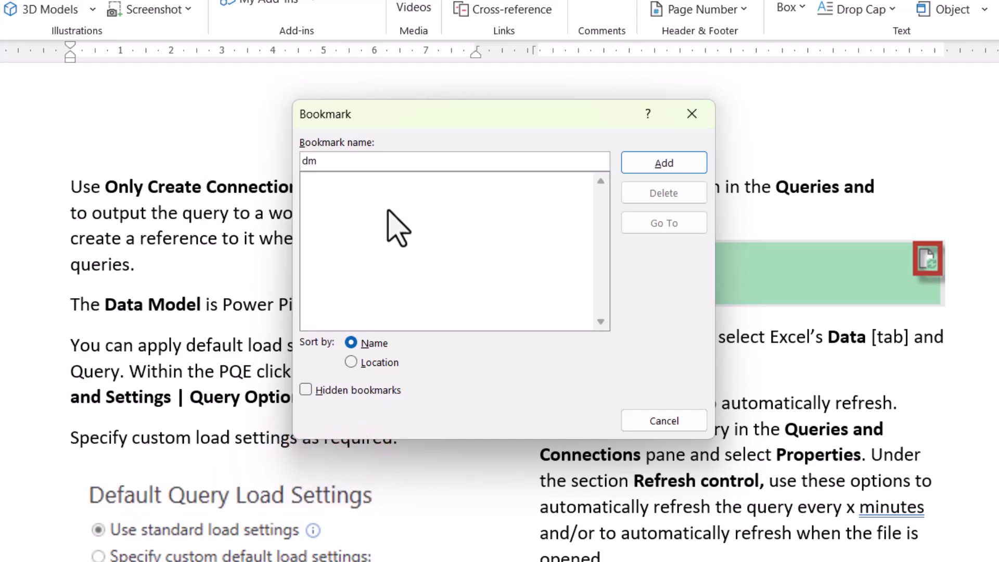
left_click(663, 164)
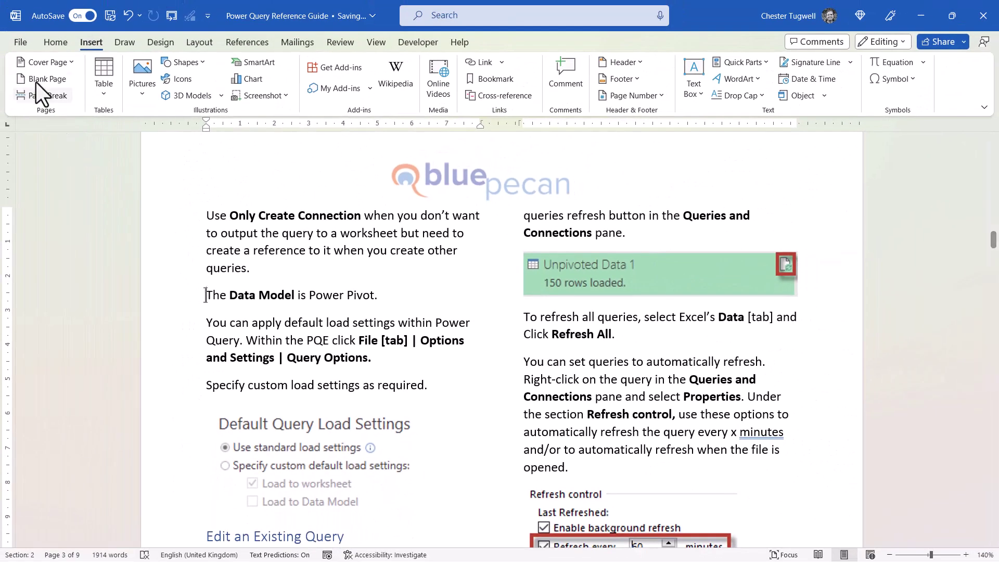
left_click(15, 42)
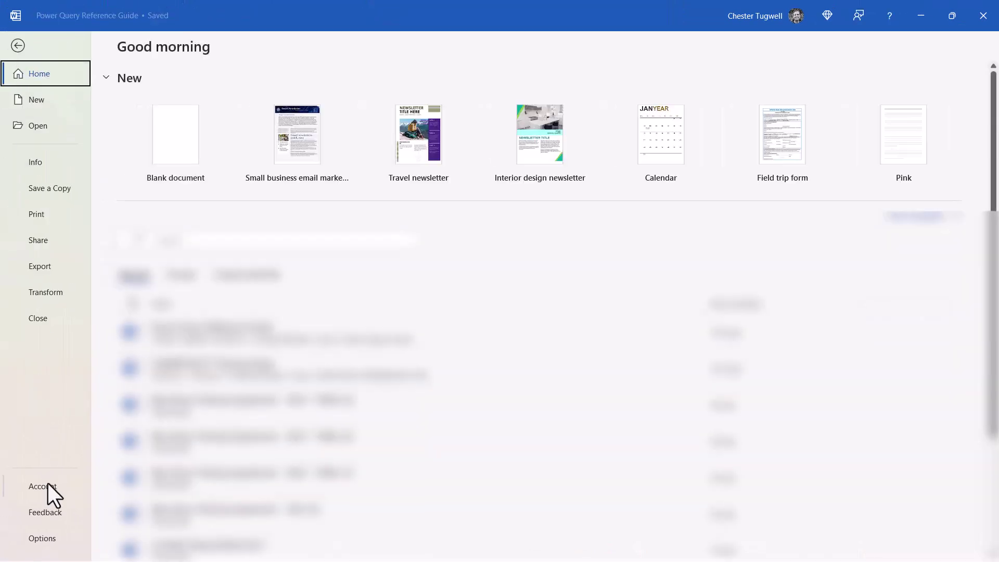
left_click(43, 539)
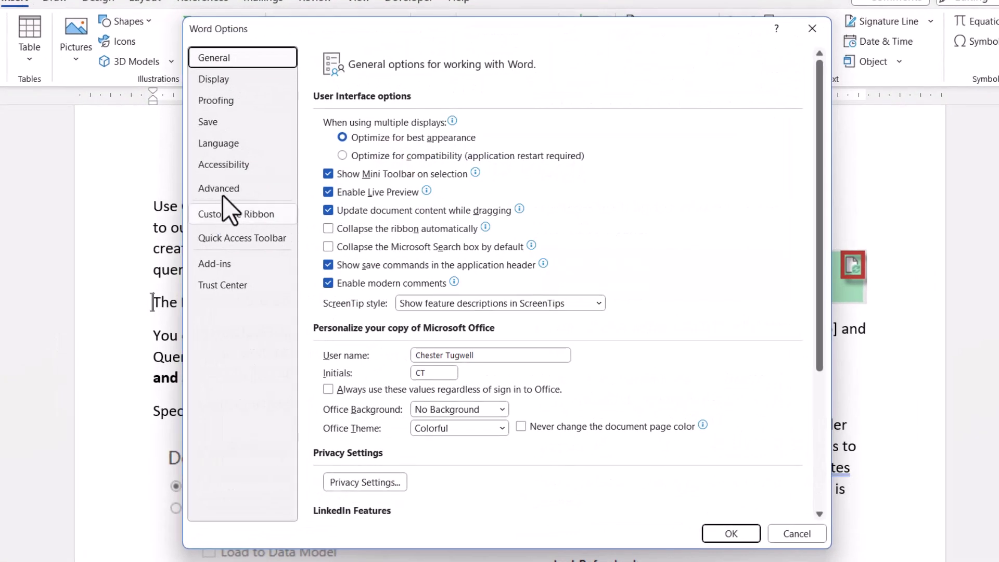
left_click(231, 188)
scroll(469, 290, "down", 10)
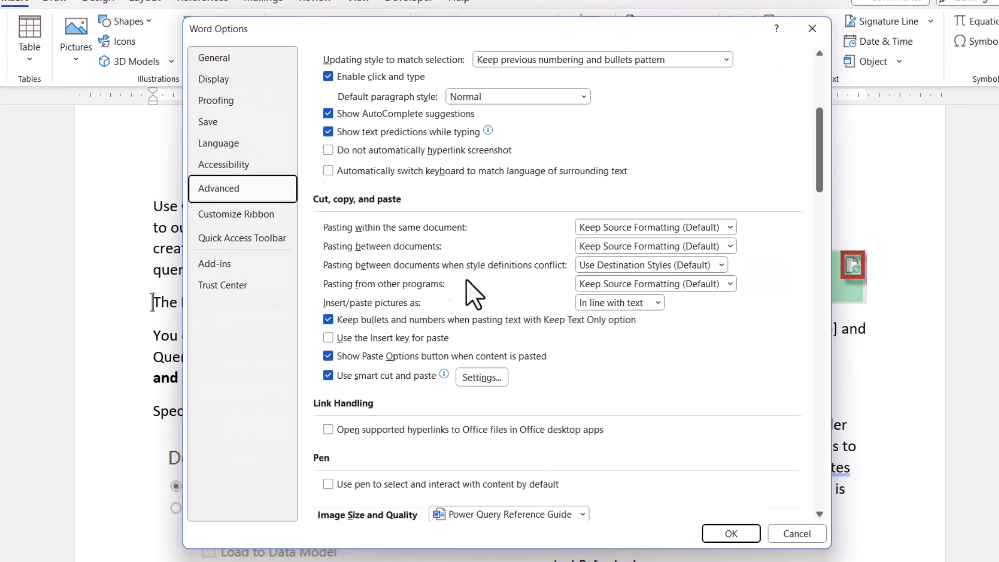
scroll(471, 292, "down", 4)
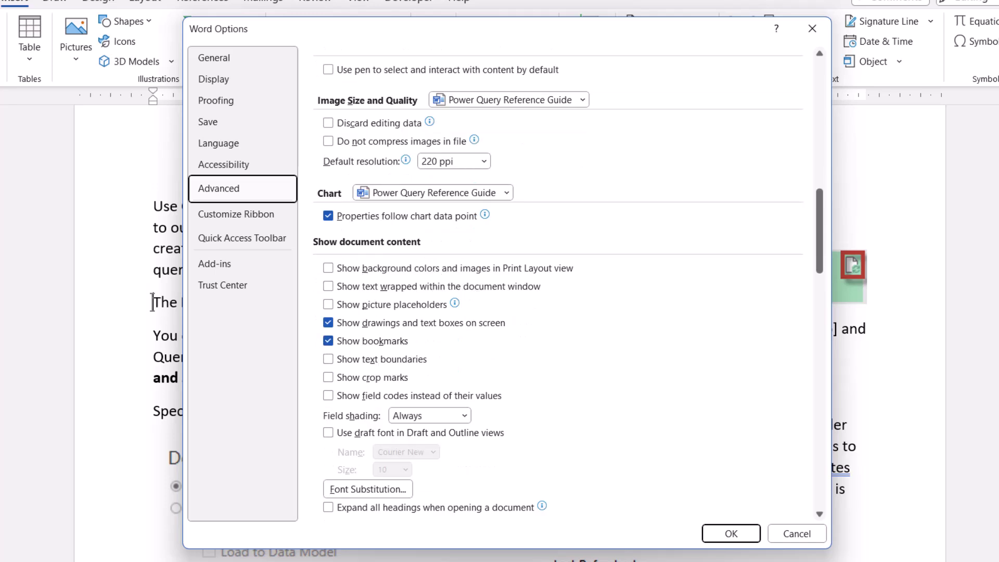
left_click(731, 534)
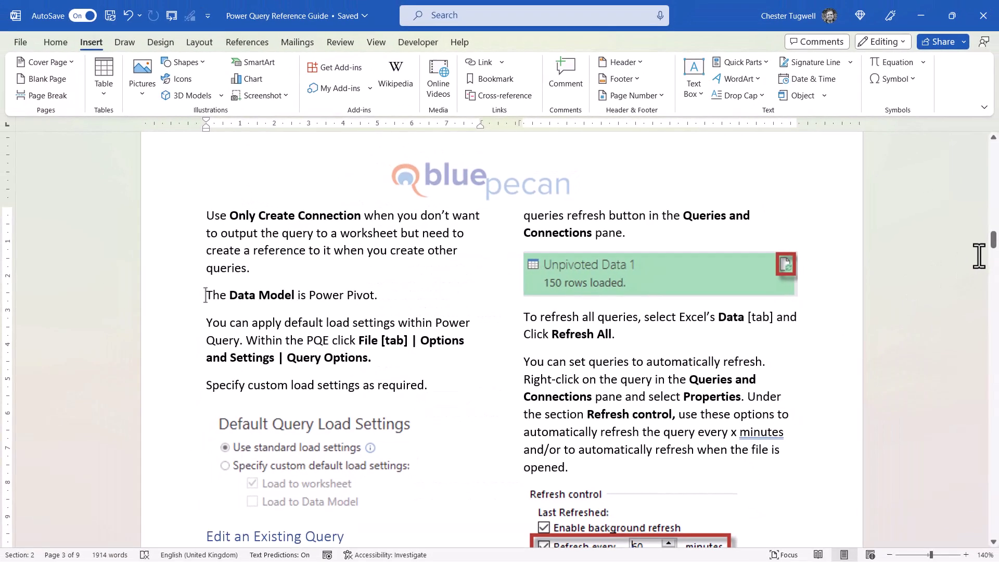
Back on page 1, select "the data model" and open Insert Hyperlink with Ctrl+K.
left_click_drag(993, 250, 994, 148)
left_click_drag(669, 360, 583, 360)
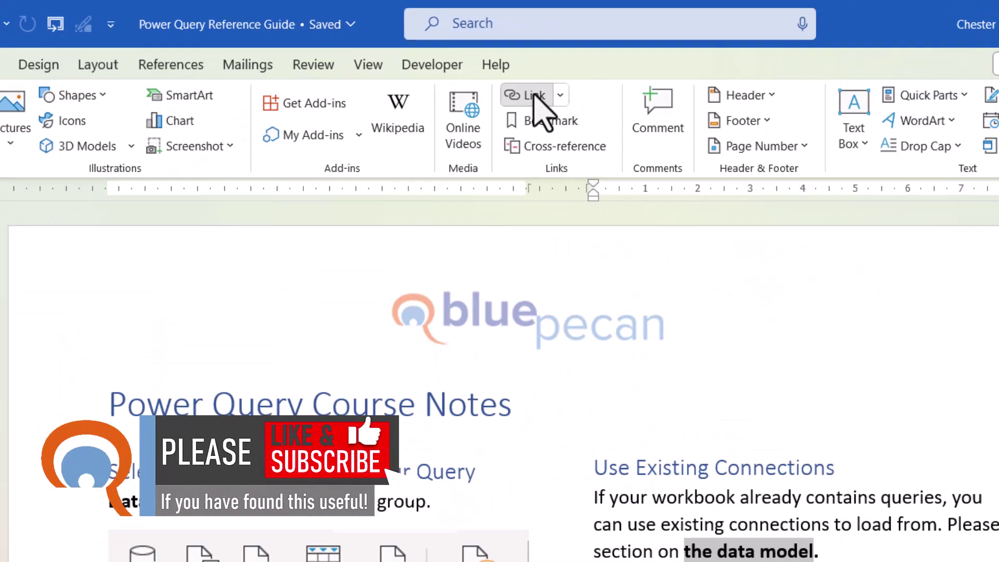
left_click(533, 95)
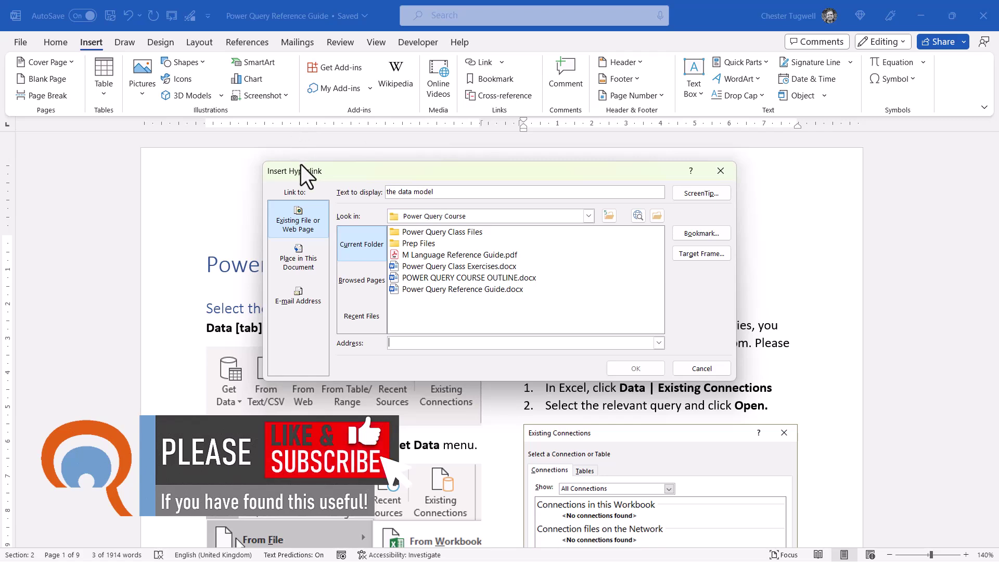
left_click(720, 171)
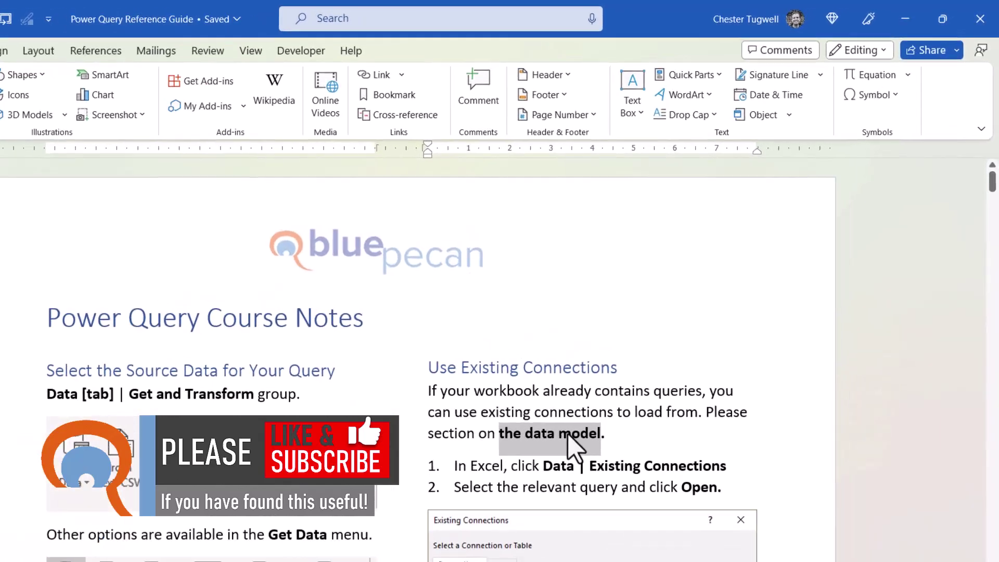
right_click(640, 362)
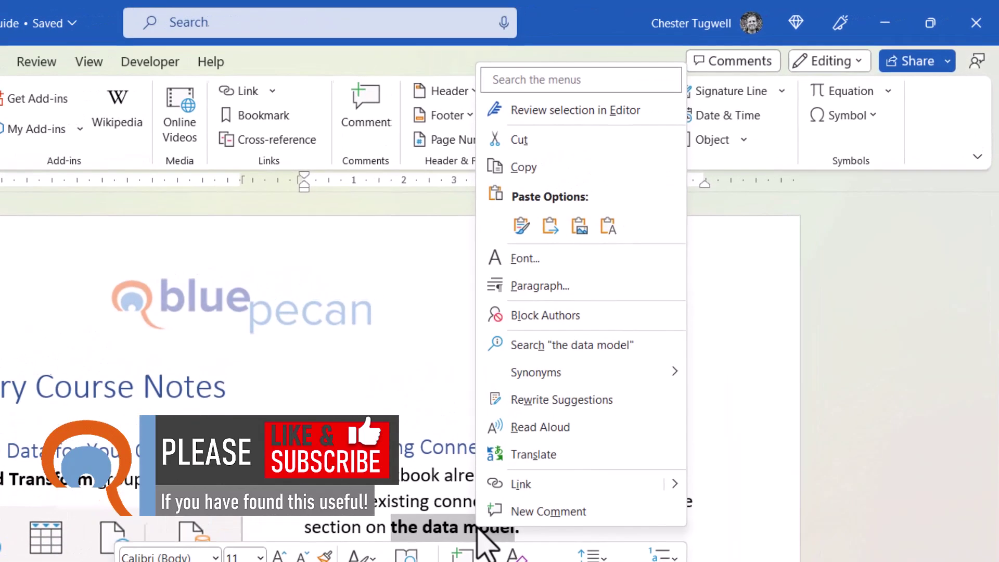
left_click(518, 485)
left_click(624, 458)
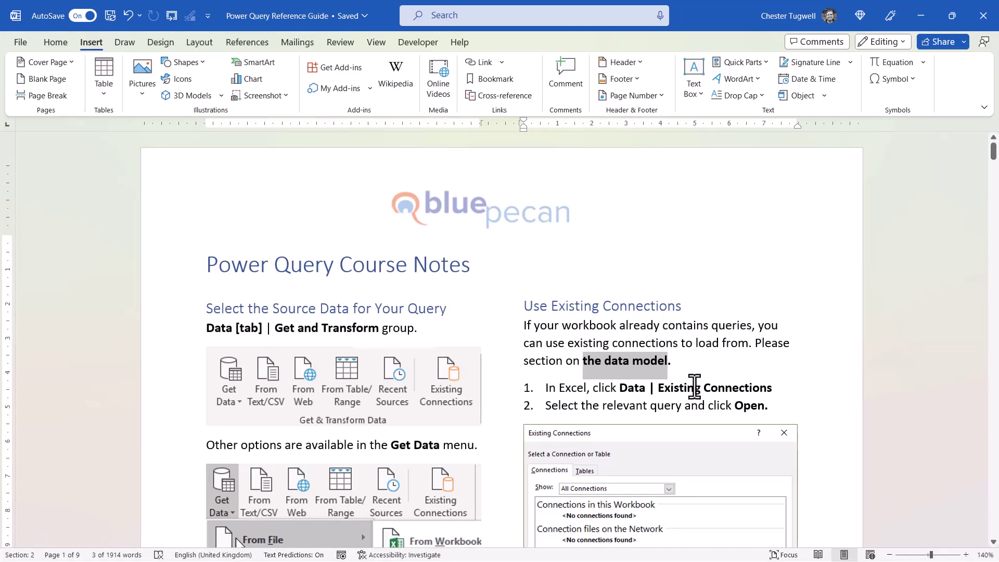
key("ctrl+k")
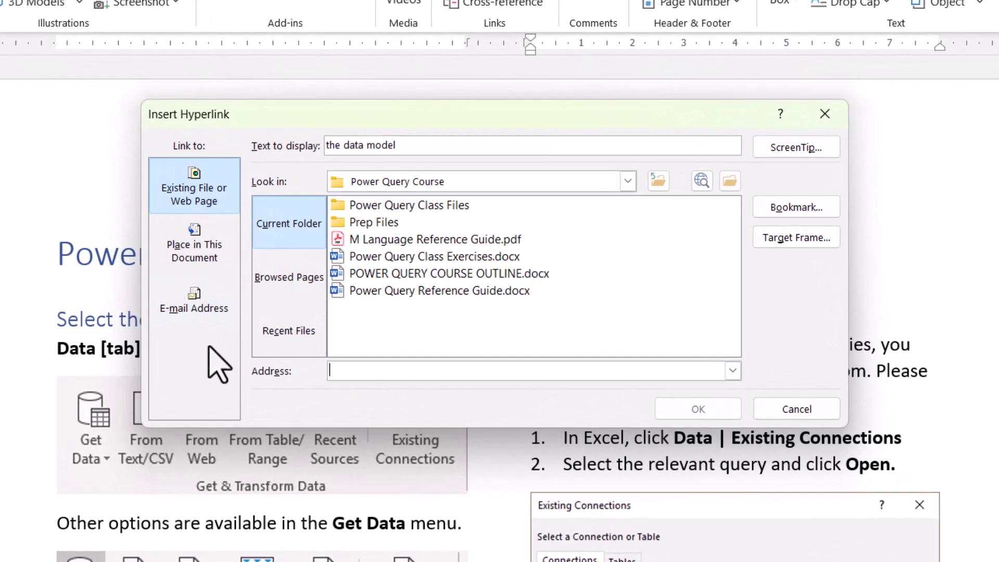
Link "the data model" to the dm bookmark in this document and follow the link to test it.
left_click(184, 248)
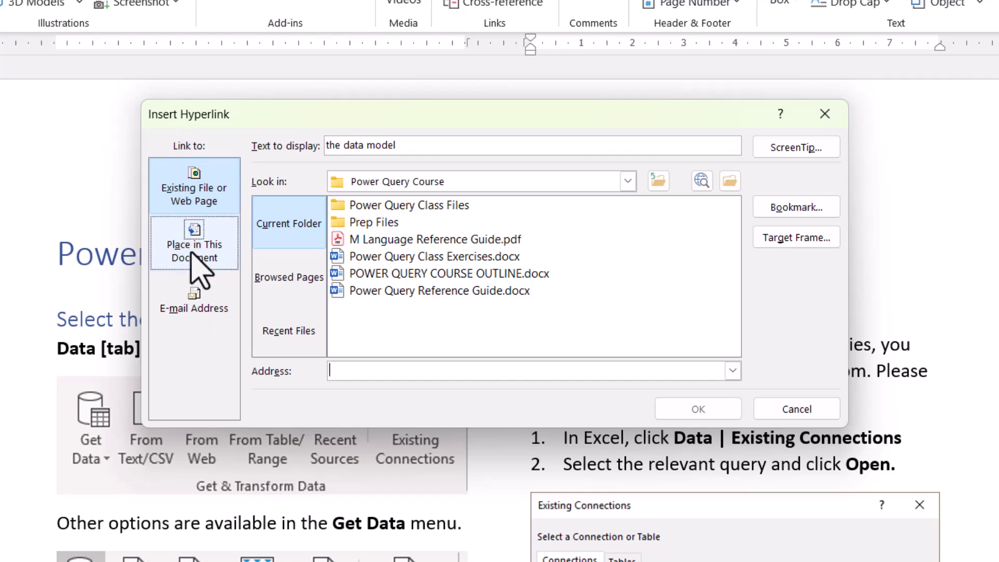
left_click(193, 255)
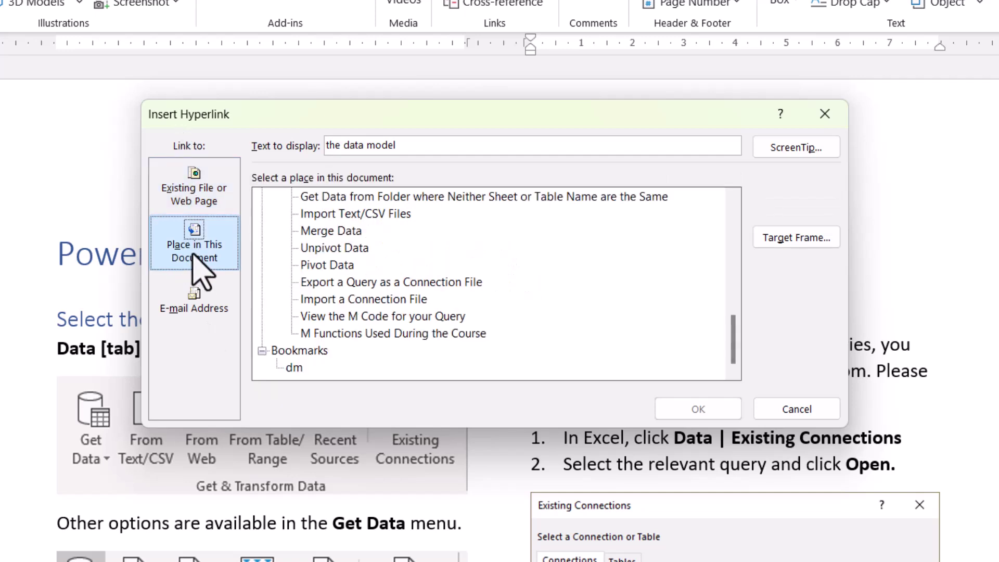
left_click(294, 369)
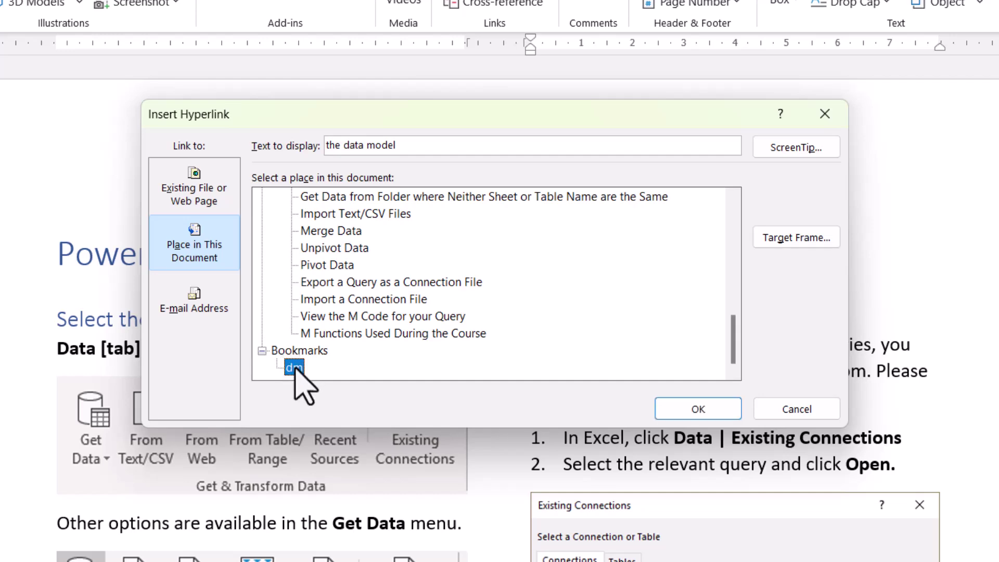
left_click(698, 409)
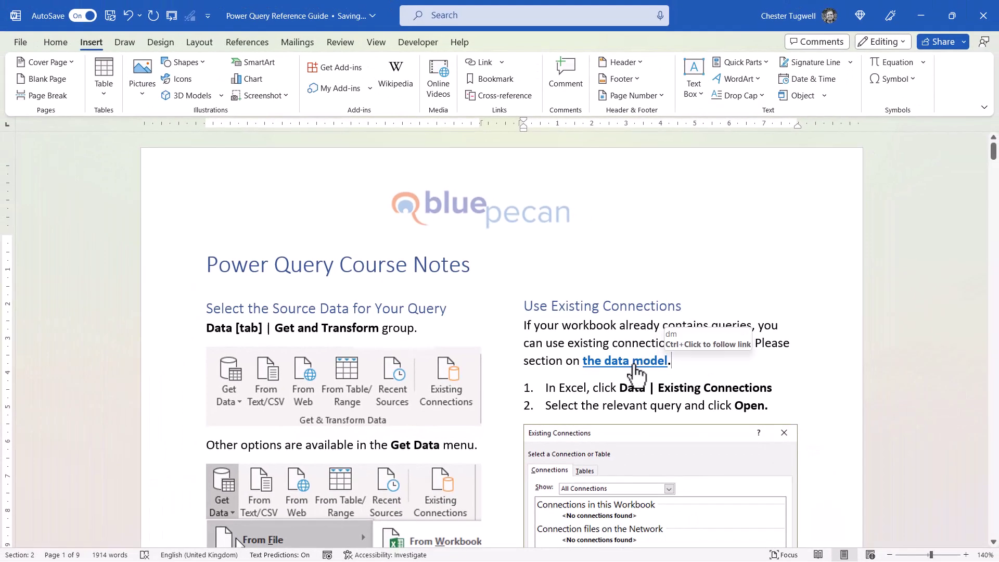
left_click(635, 370, "ctrl")
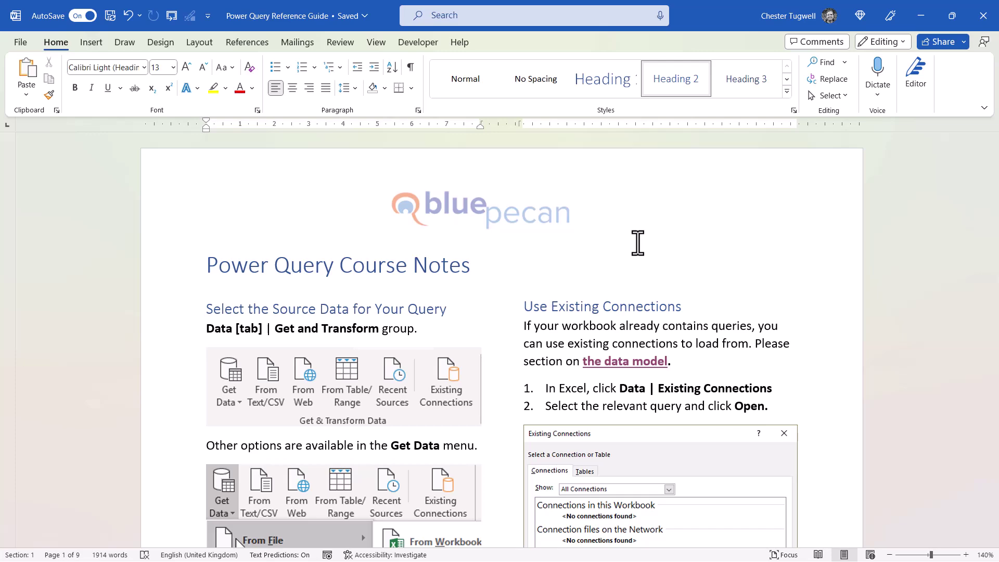
scroll(495, 330, "down", 15)
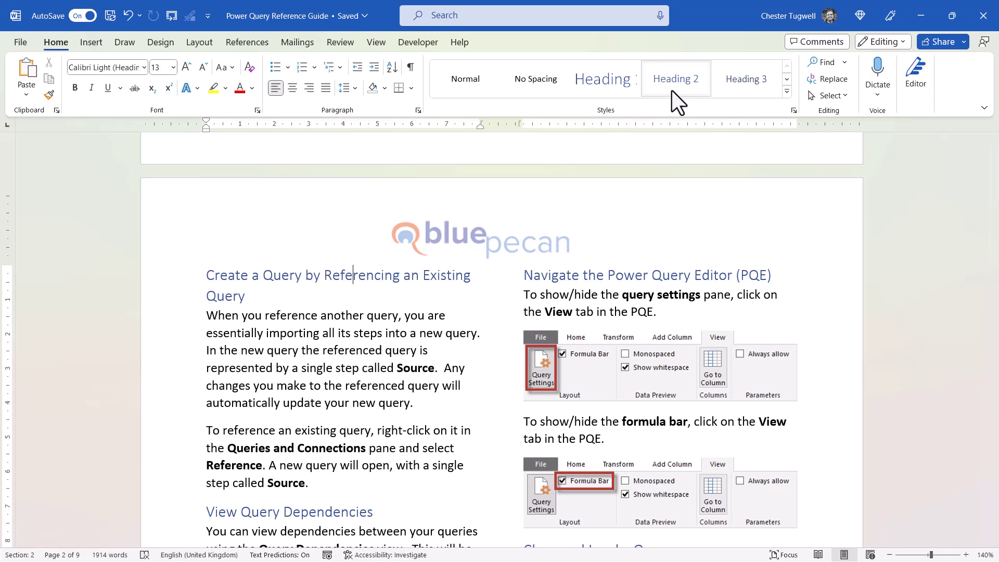
left_click(469, 84)
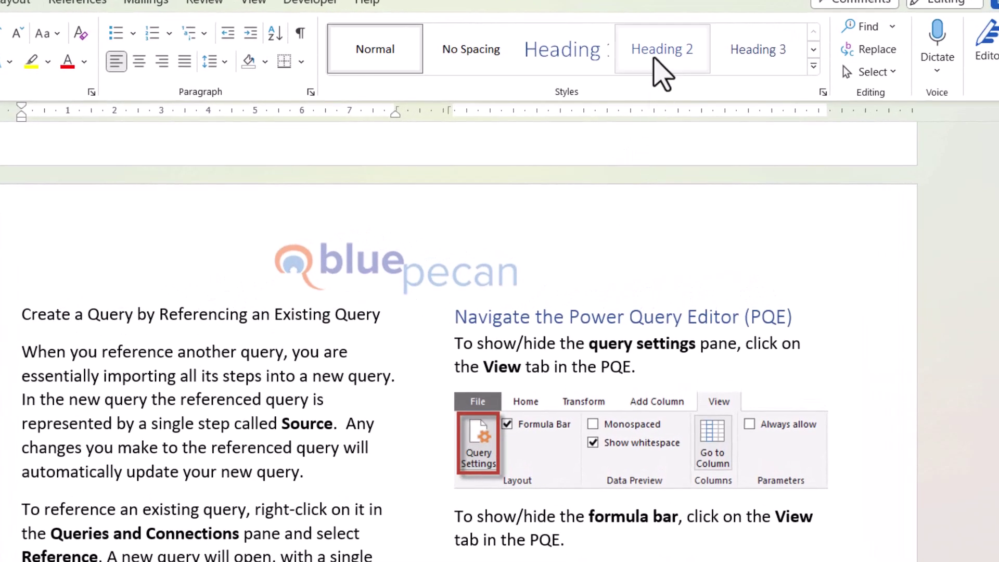
left_click(657, 68)
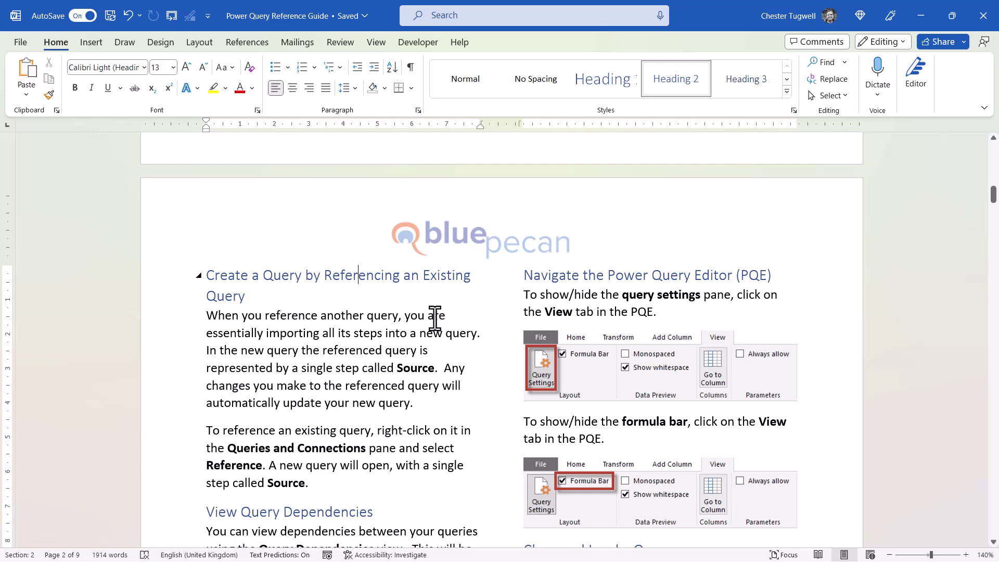
Type "Please see section on dependencies" after the data model link and select that sentence.
scroll(432, 338, "down", 3)
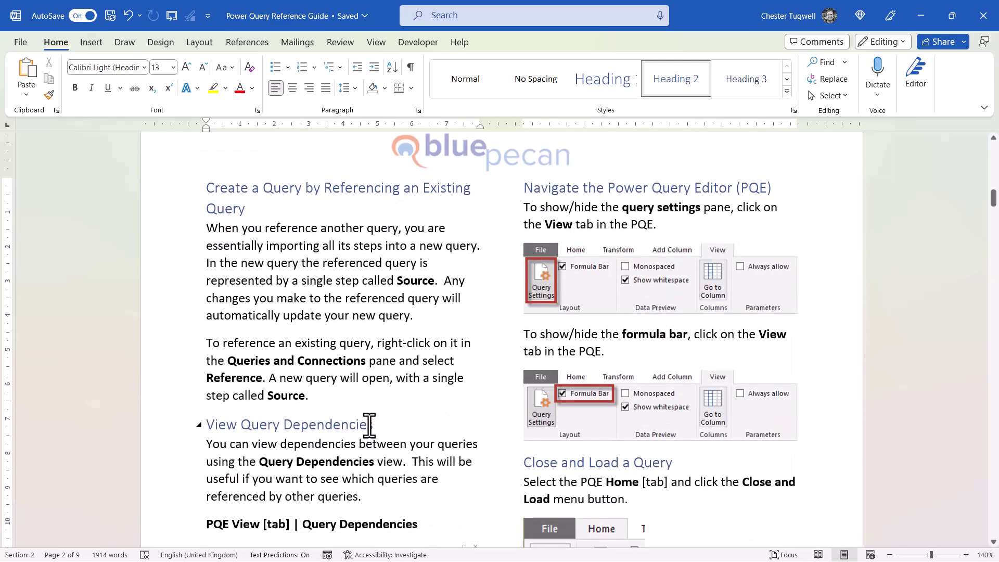
scroll(663, 372, "down", 15)
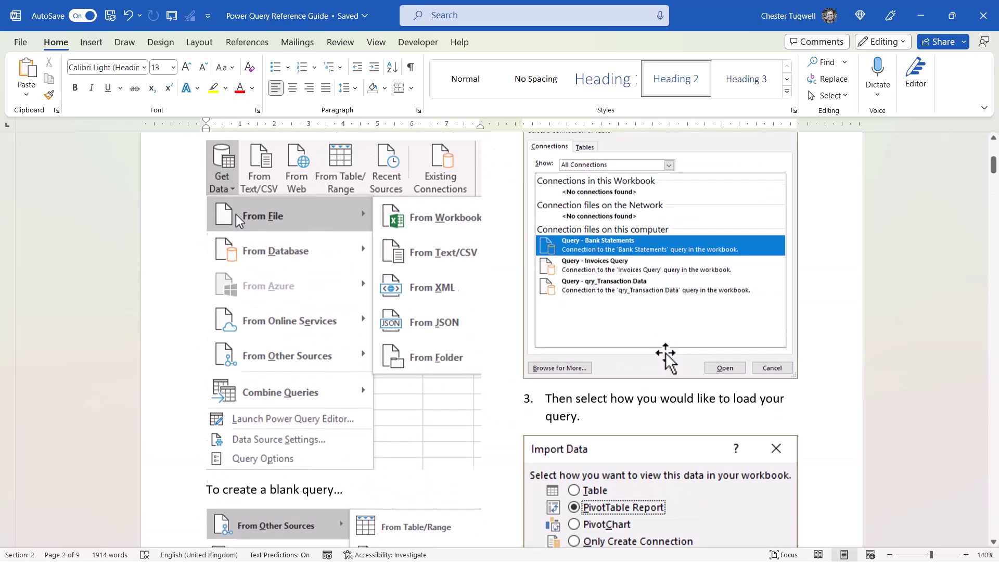
scroll(668, 363, "up", 15)
left_click(683, 361)
type("P")
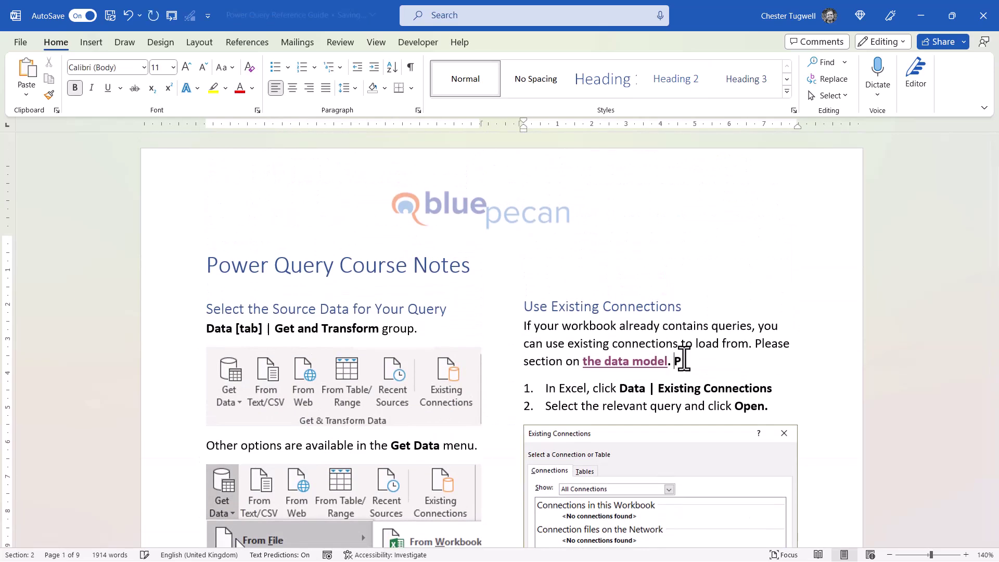
type("lease see section on dependencies")
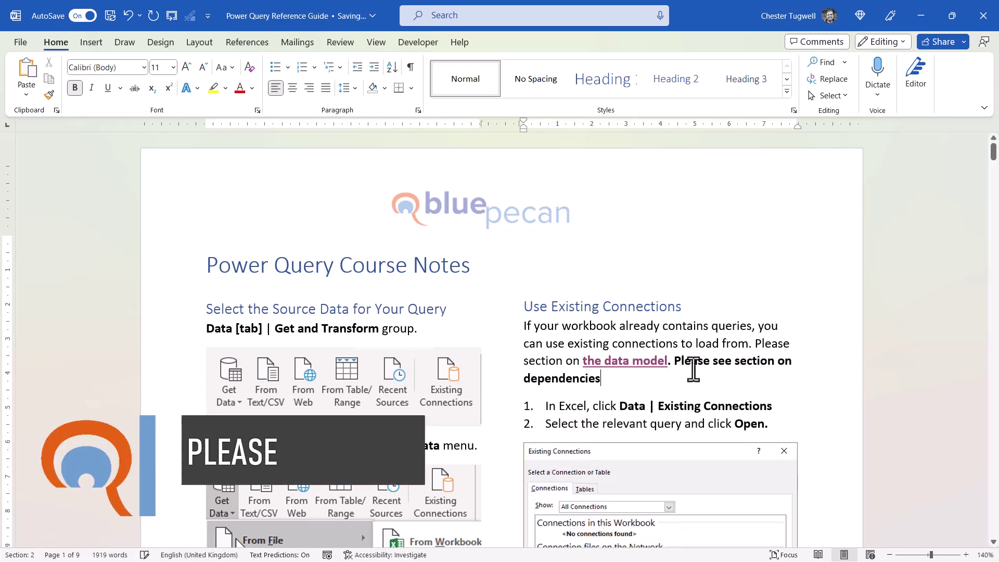
left_click_drag(676, 361, 667, 384)
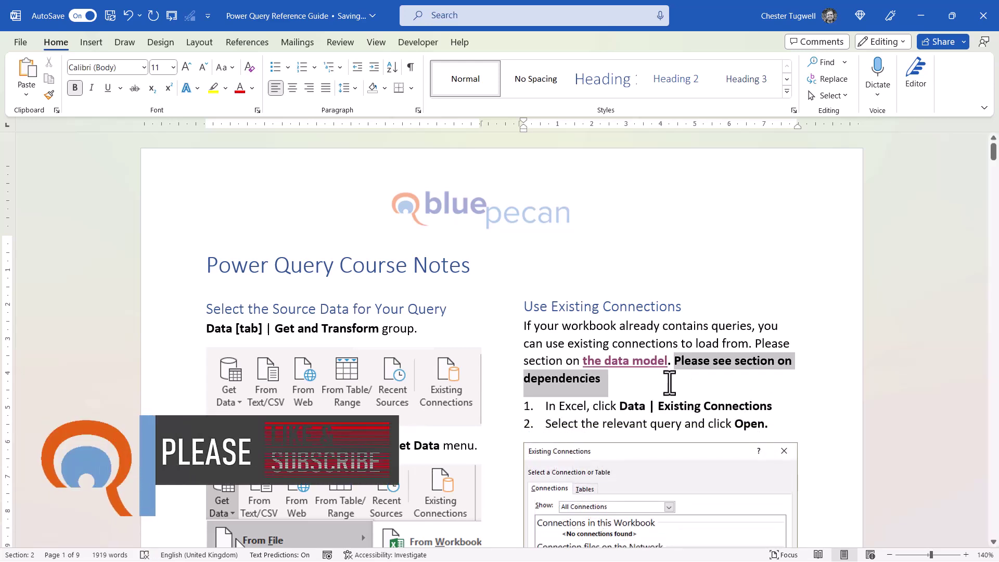
Link the dependencies sentence to the View Query Dependencies heading and follow it to check.
left_click(89, 44)
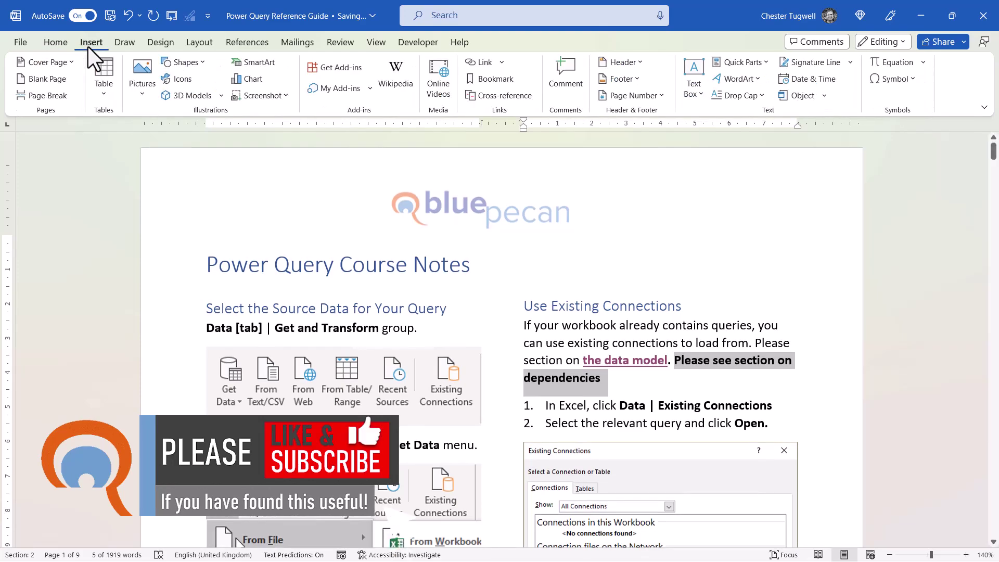
left_click(480, 66)
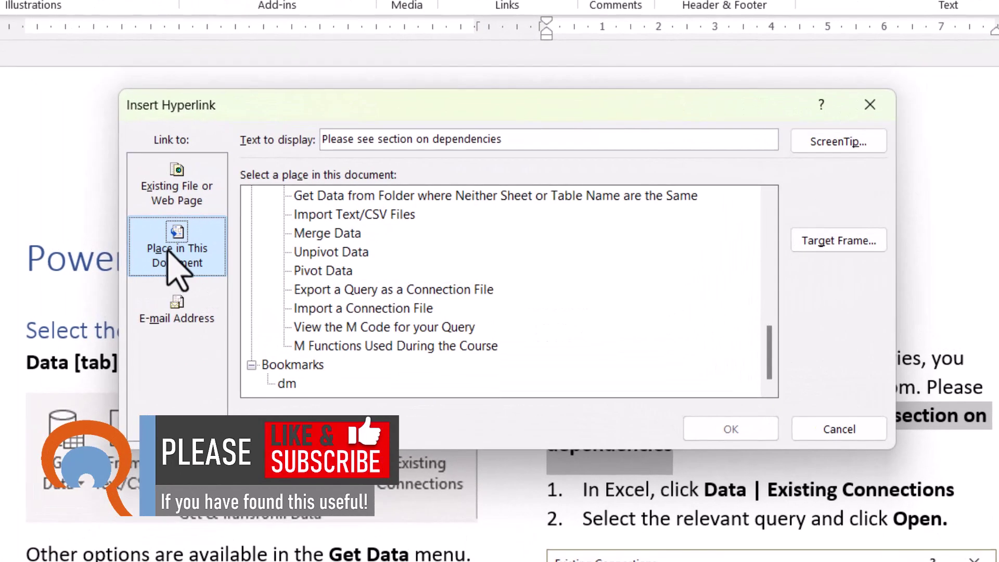
left_click_drag(769, 349, 776, 217)
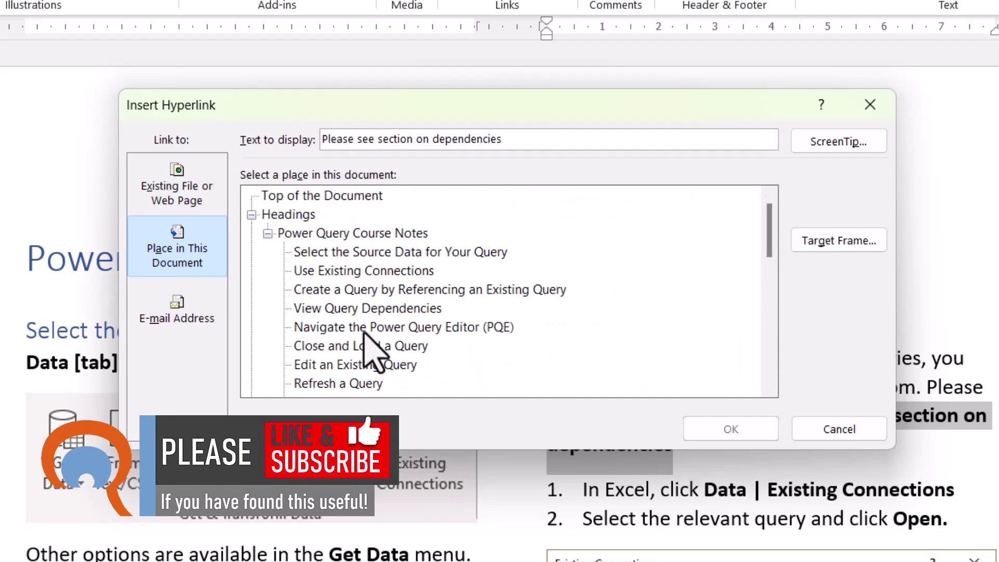
left_click(323, 310)
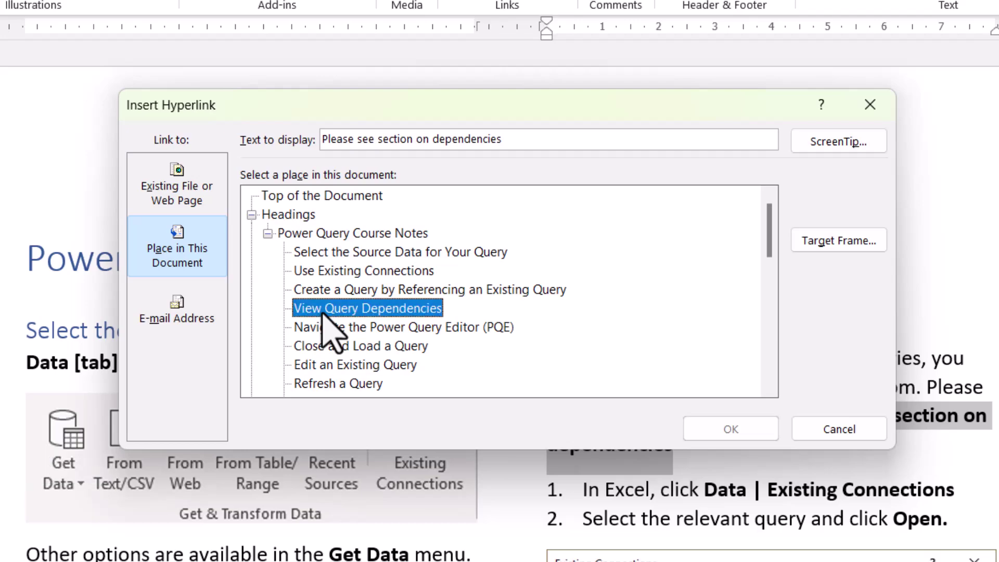
left_click(745, 425)
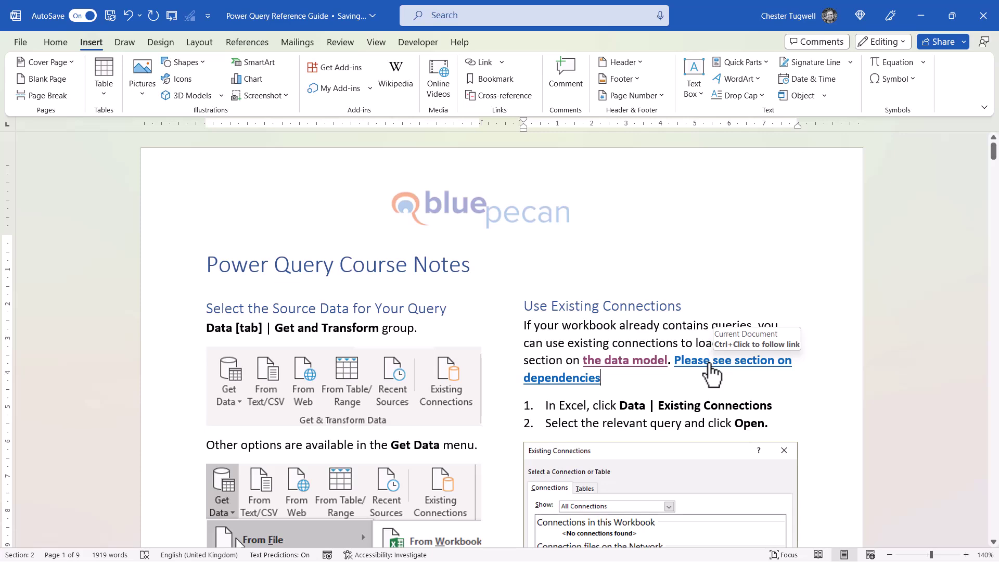
left_click(712, 374, "ctrl")
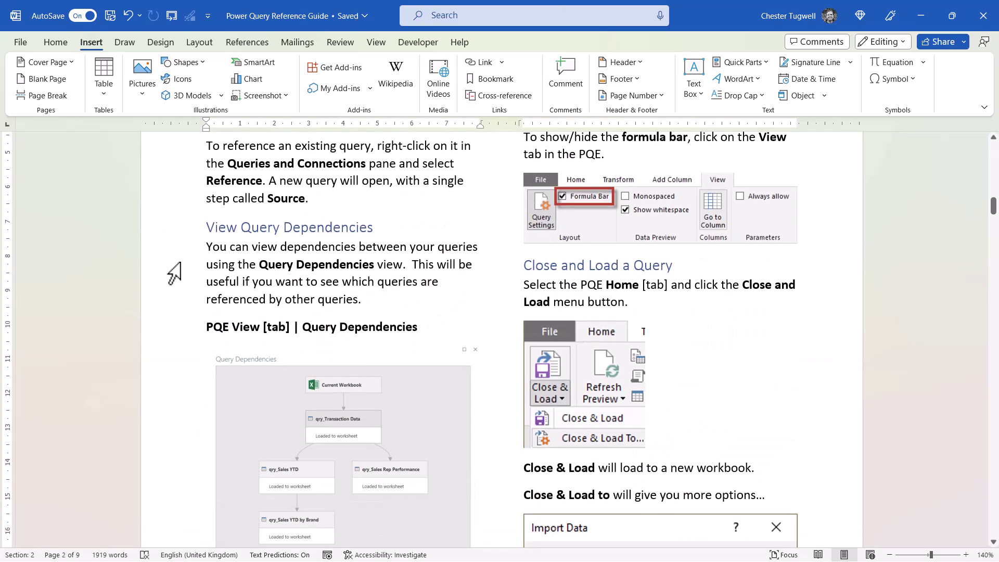
Export the Power Query Reference Guide to PDF from File > Export.
left_click(23, 42)
left_click(39, 266)
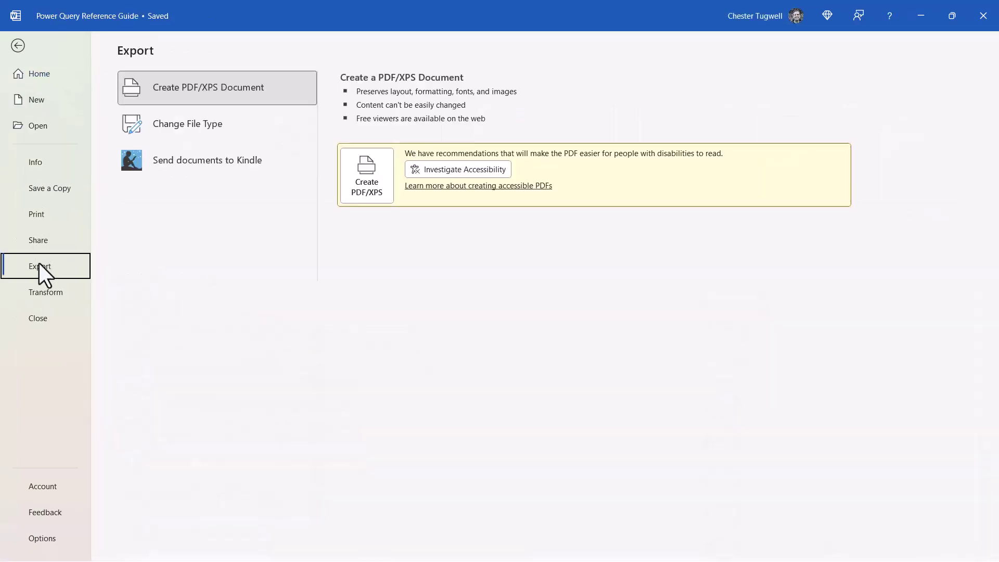
left_click(367, 180)
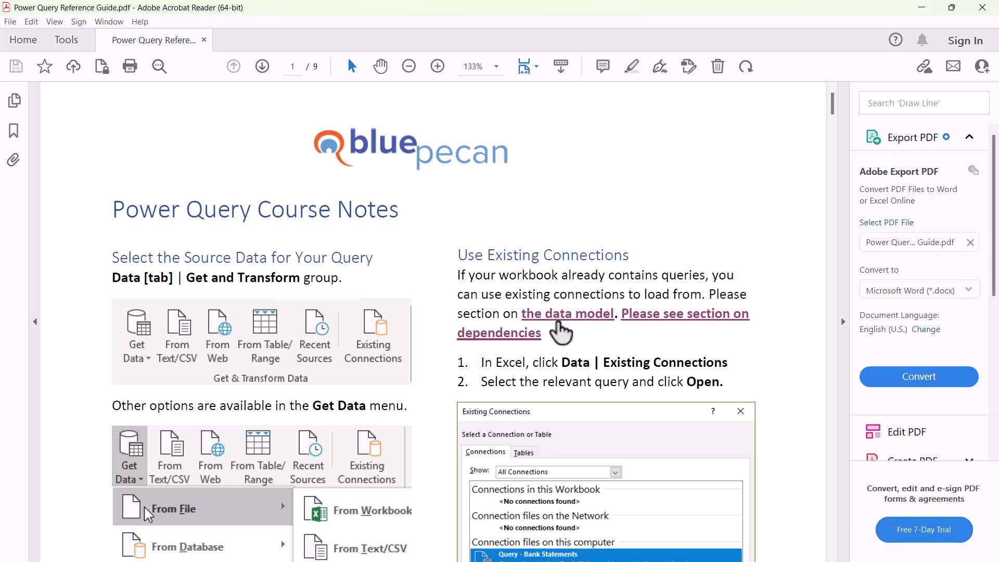
In Acrobat Reader, follow the "the data model" link from page 1 to page 3.
left_click(562, 323)
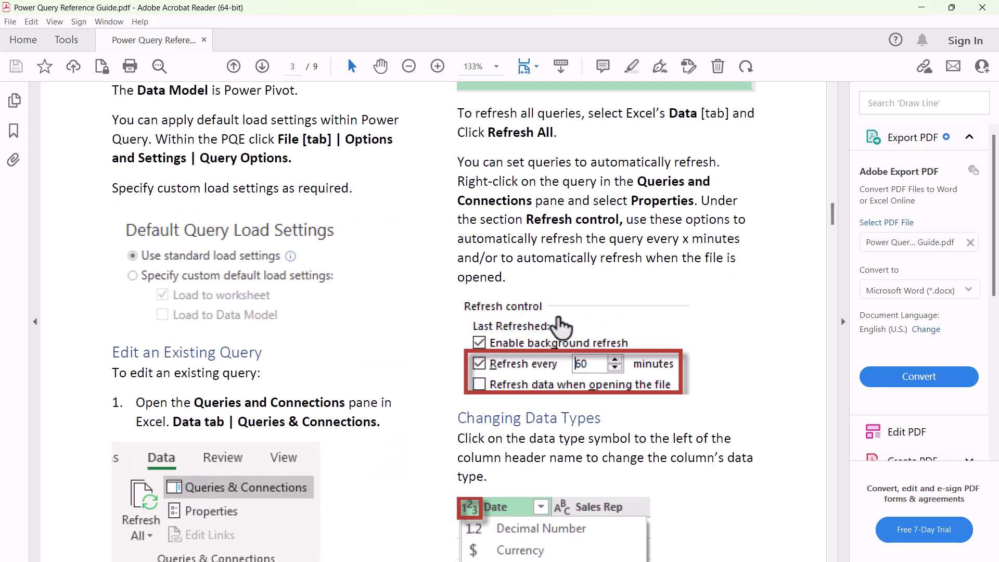